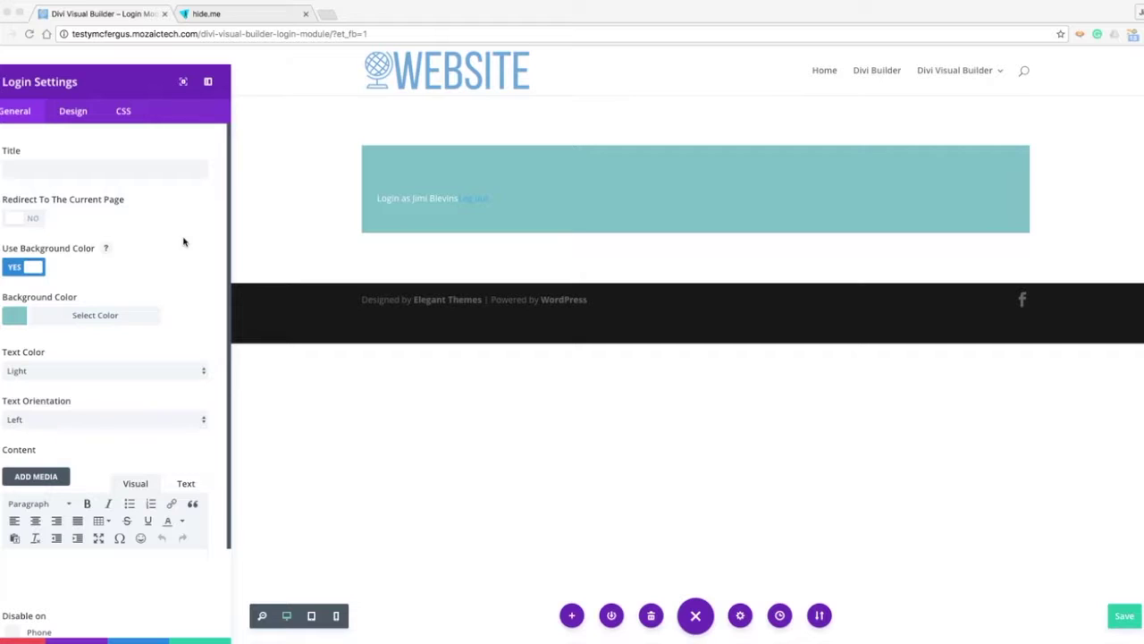
Open the Login module's settings panel on the General tab in the Visual Builder
left_click(112, 171)
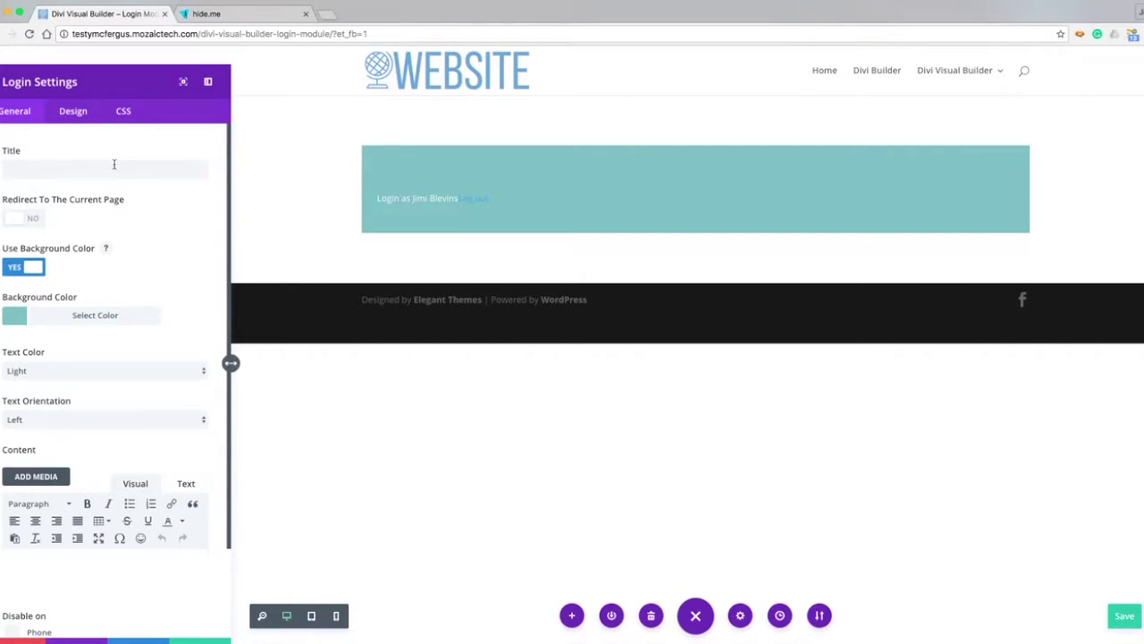
Title the module 'Login to your account' and turn Redirect To The Current Page on
left_click(114, 166)
type("Login")
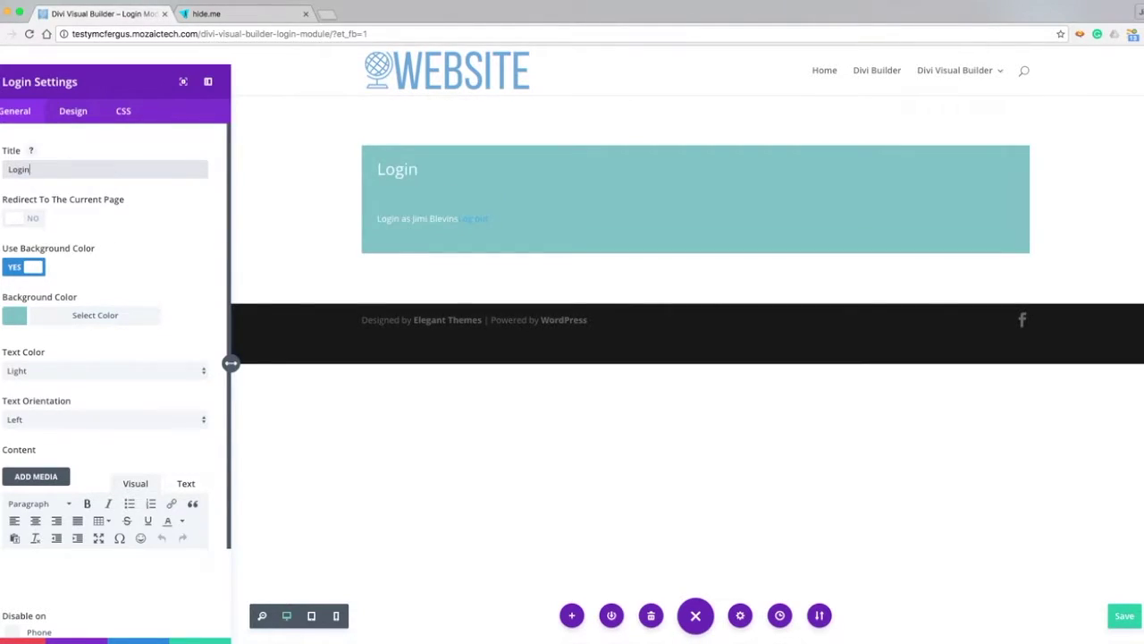
type(" to your account")
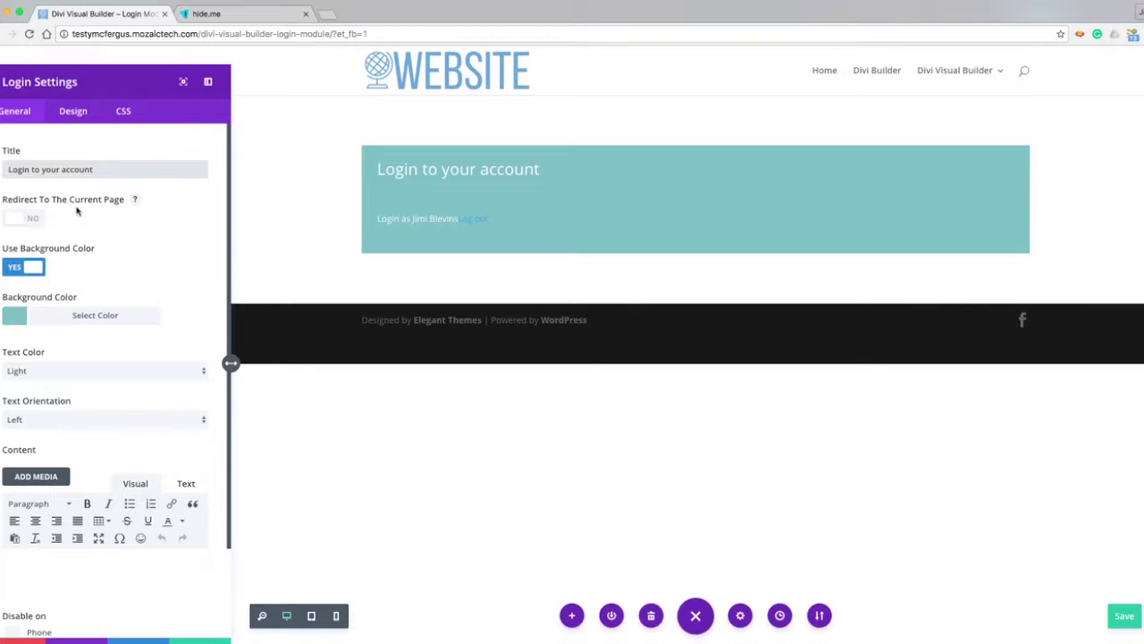
left_click(24, 223)
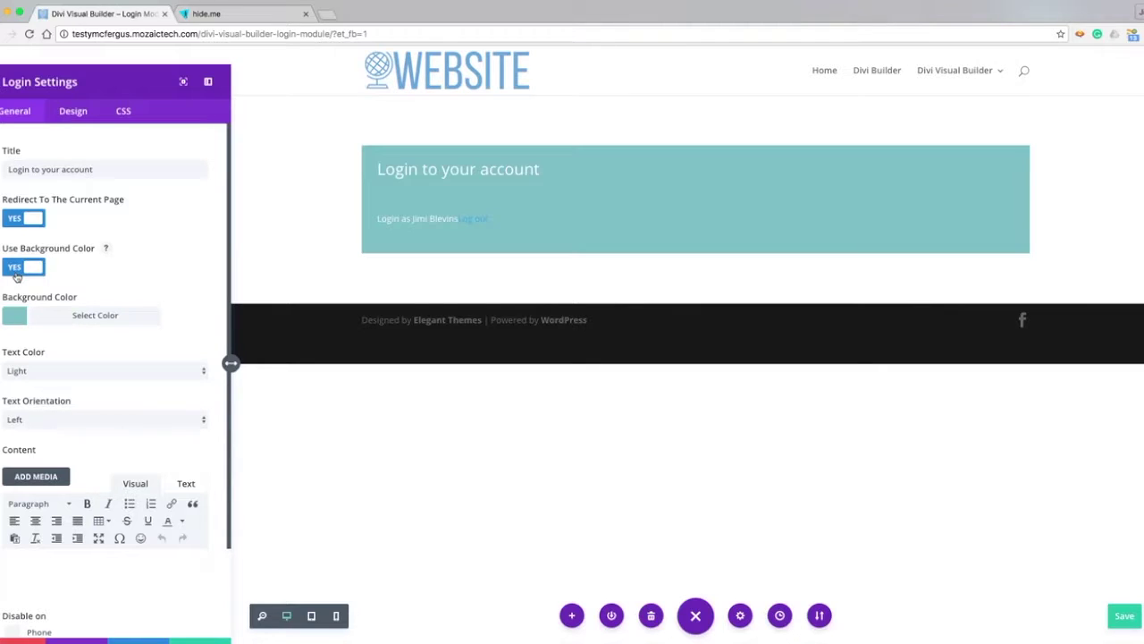
Set the login module's background colour to the blue palette swatch
left_click(16, 319)
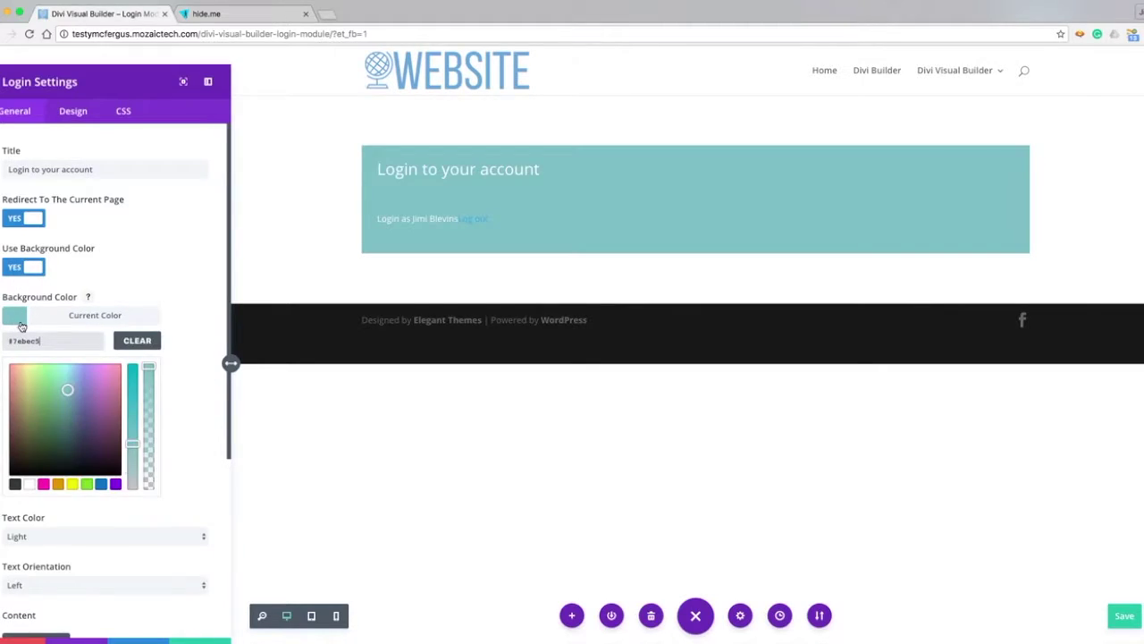
left_click(101, 483)
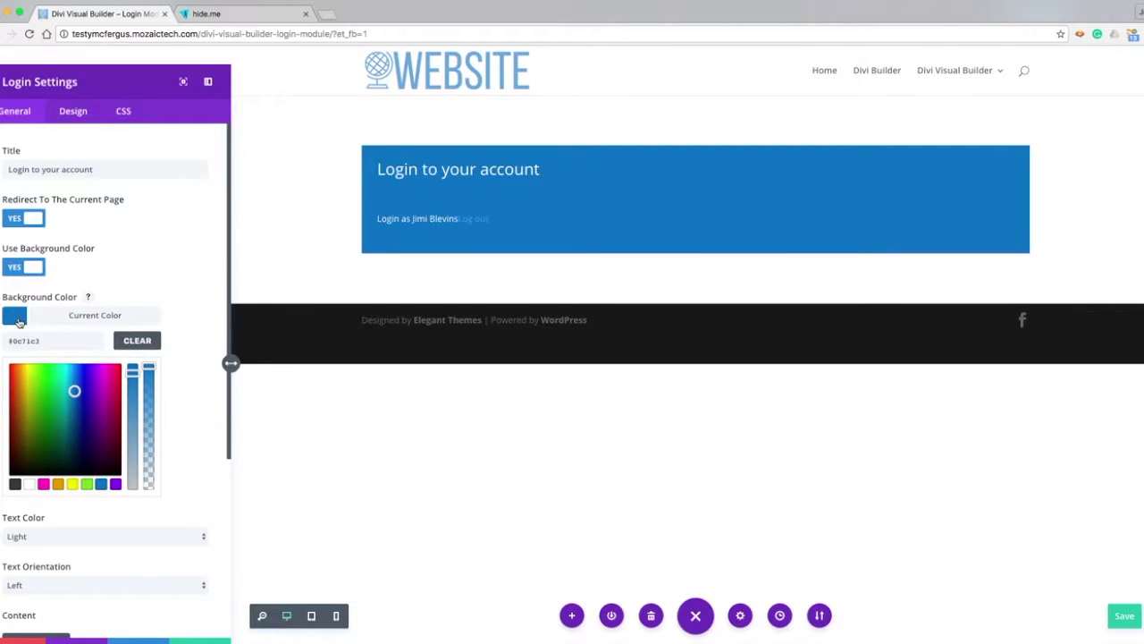
left_click(15, 319)
Write 'Access your content online.' as the module's body text
scroll(212, 296, "down", 3)
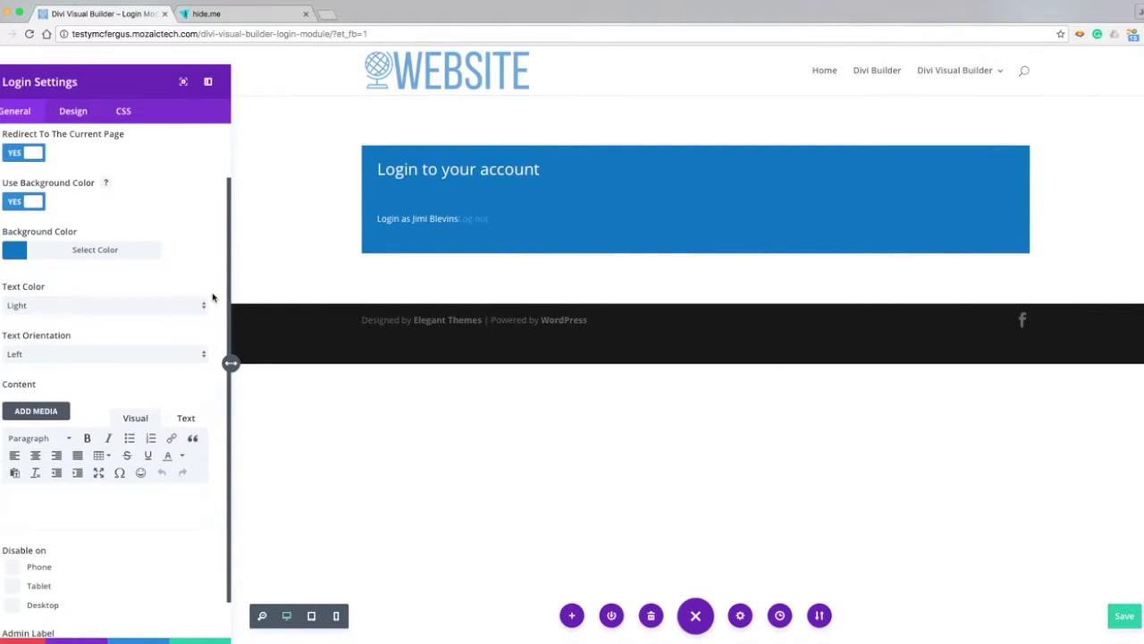
left_click(143, 461)
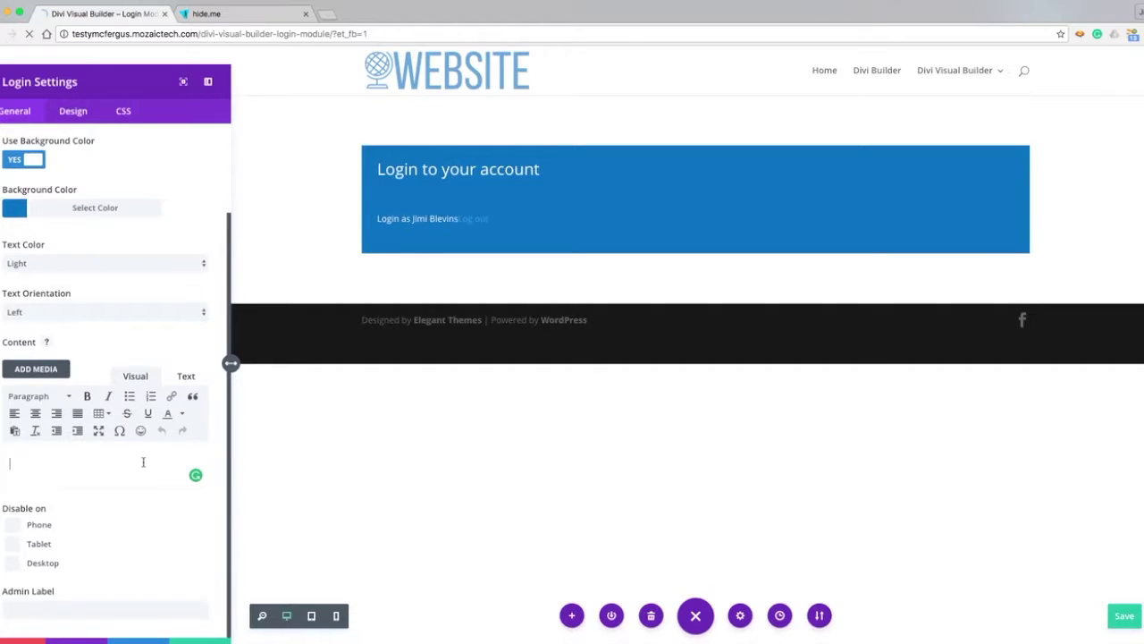
type("Access your contentonline")
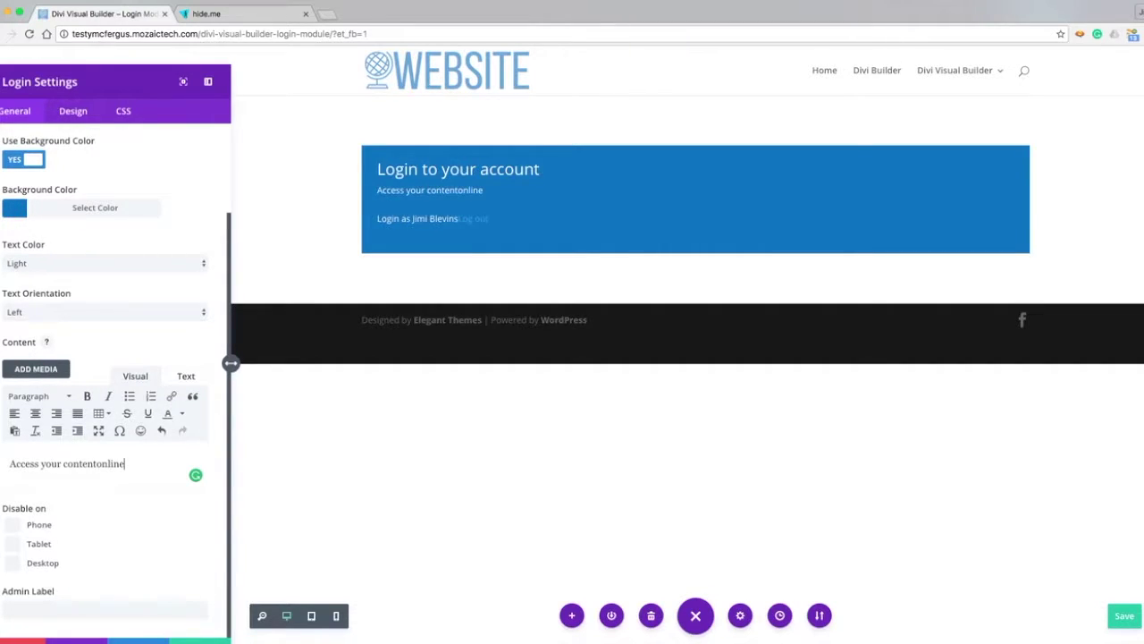
key("BackSpace")
key("BackSpace")
key("BackSpace")
key("BackSpace")
key("BackSpace")
key("BackSpace")
type("online.")
left_click(79, 111)
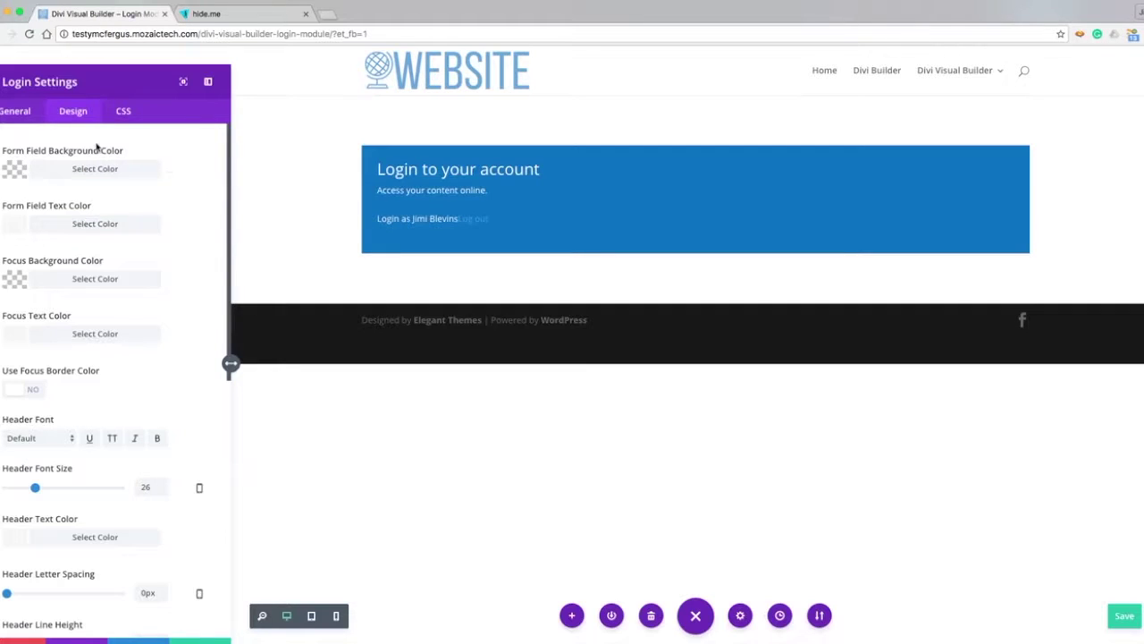
Make form fields white, with #e1e1e1 focus background and black focus text
left_click(18, 168)
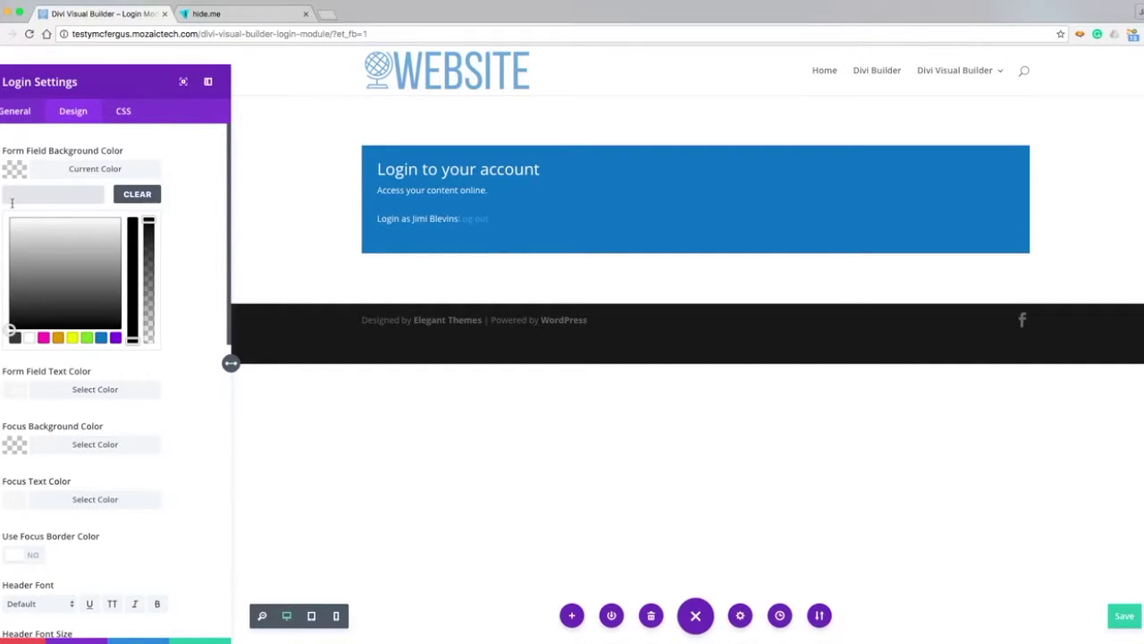
left_click(29, 337)
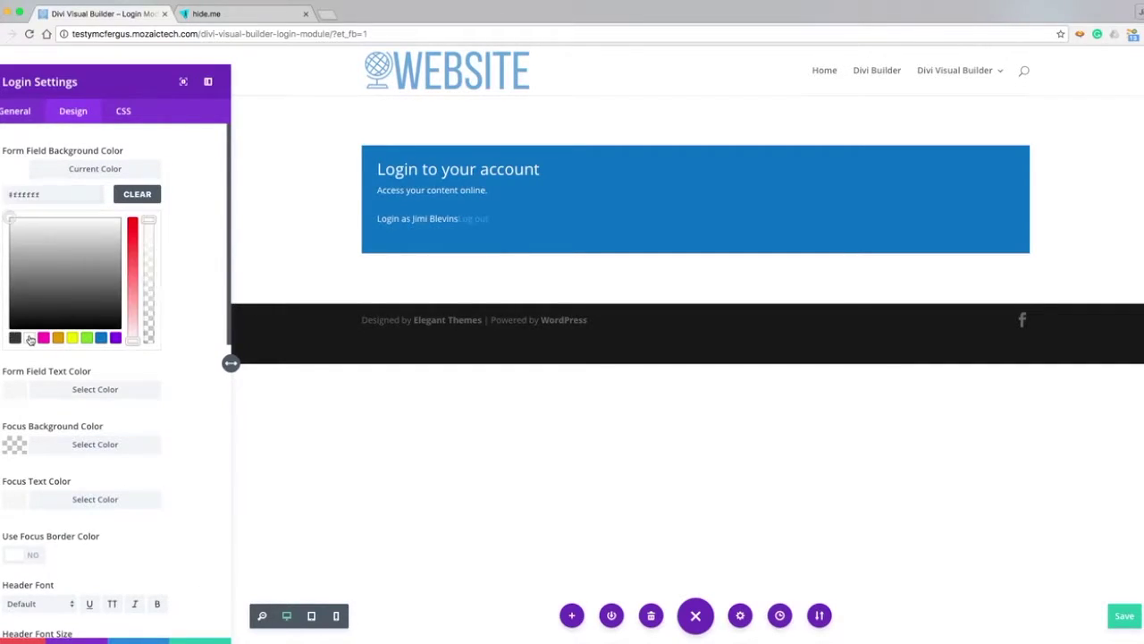
left_click(13, 168)
left_click(11, 284)
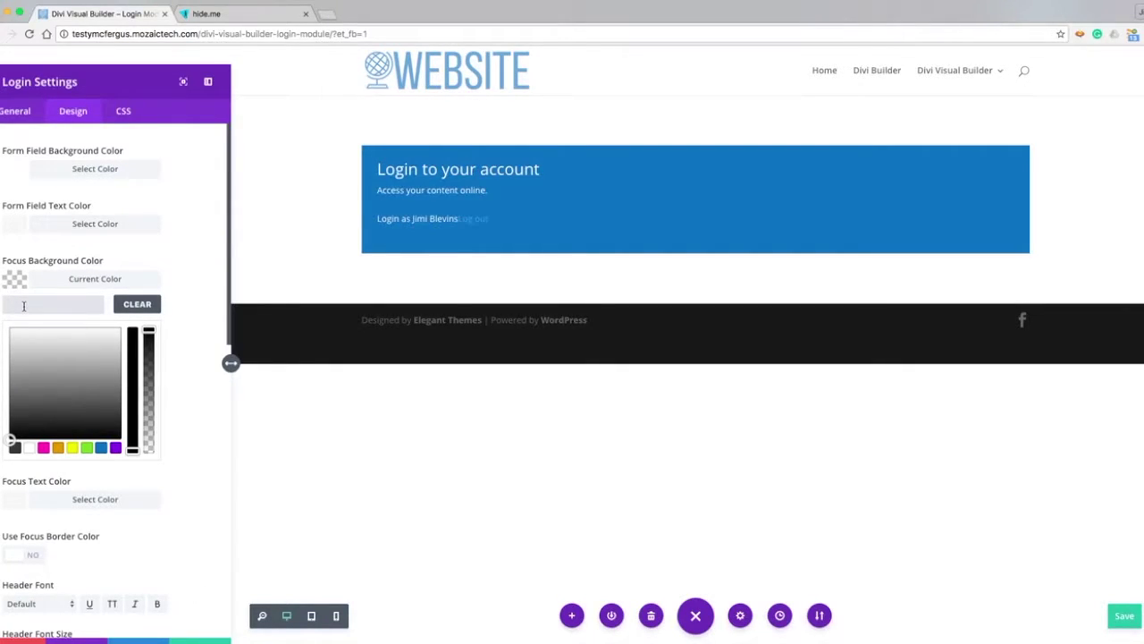
type("#e1e1e1")
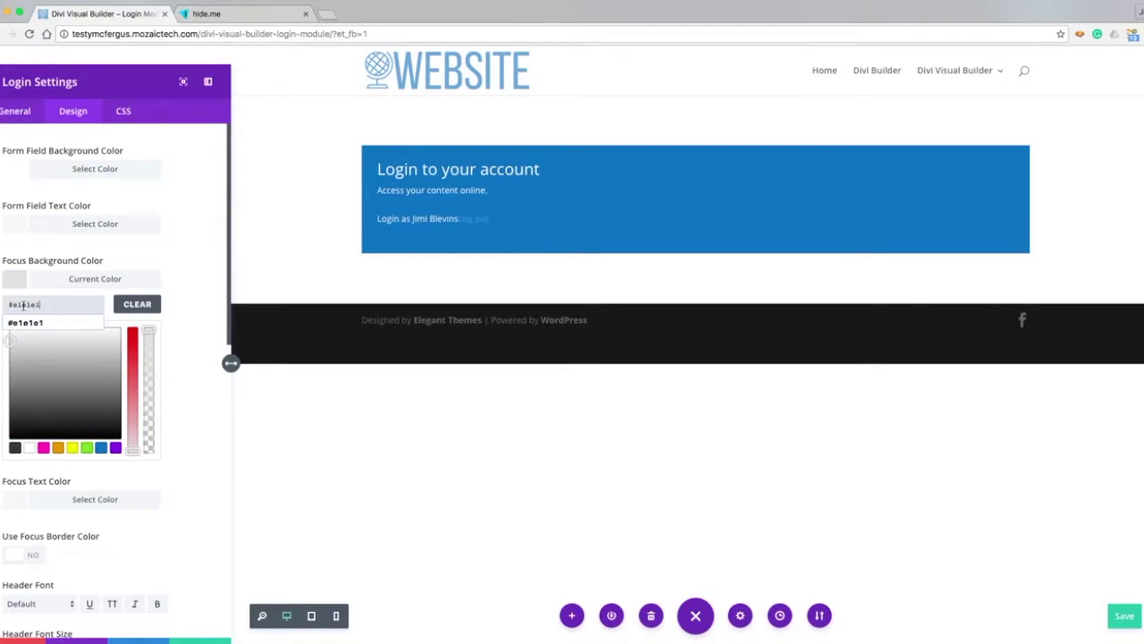
left_click(17, 291)
left_click(20, 343)
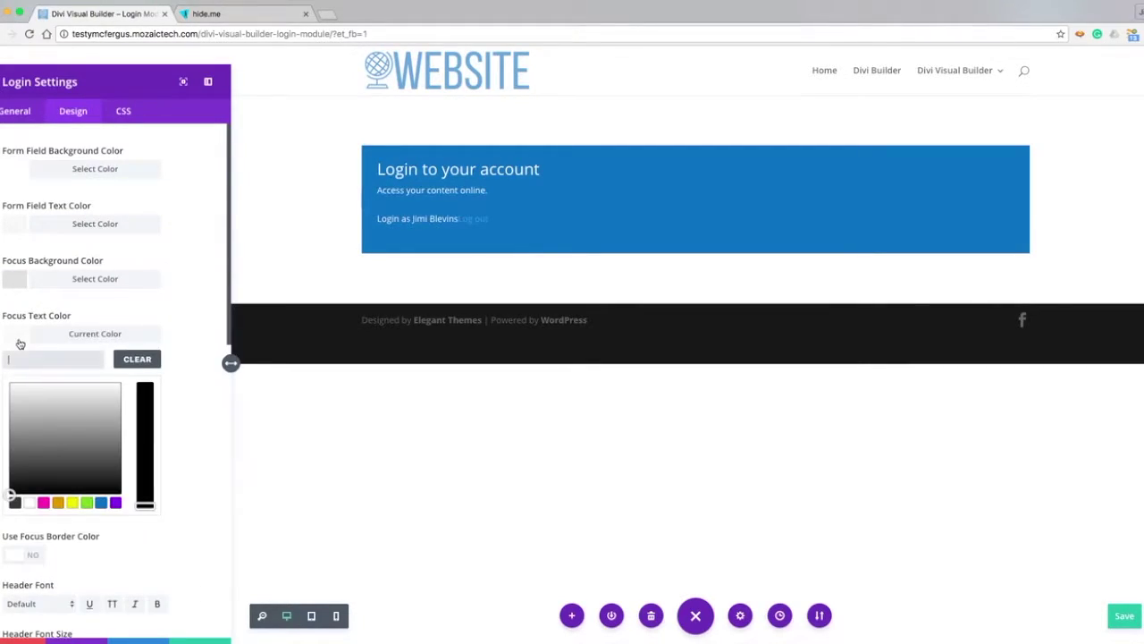
left_click(15, 503)
left_click(11, 340)
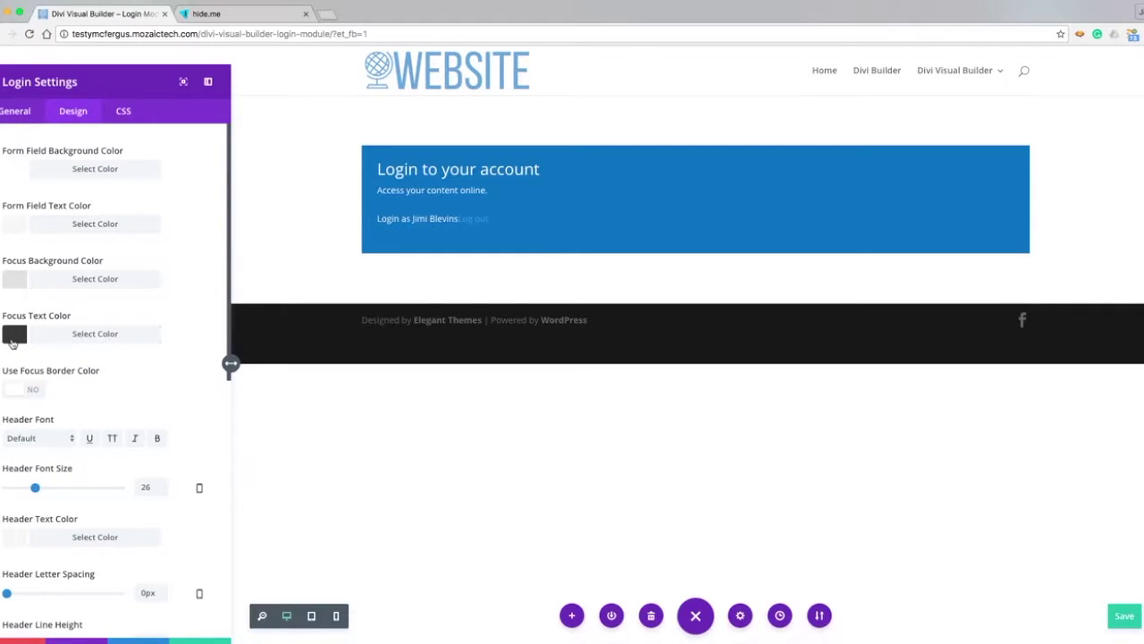
Raise the Header Font Size from 26 to 34px and review the remaining design settings
scroll(197, 352, "down", 2)
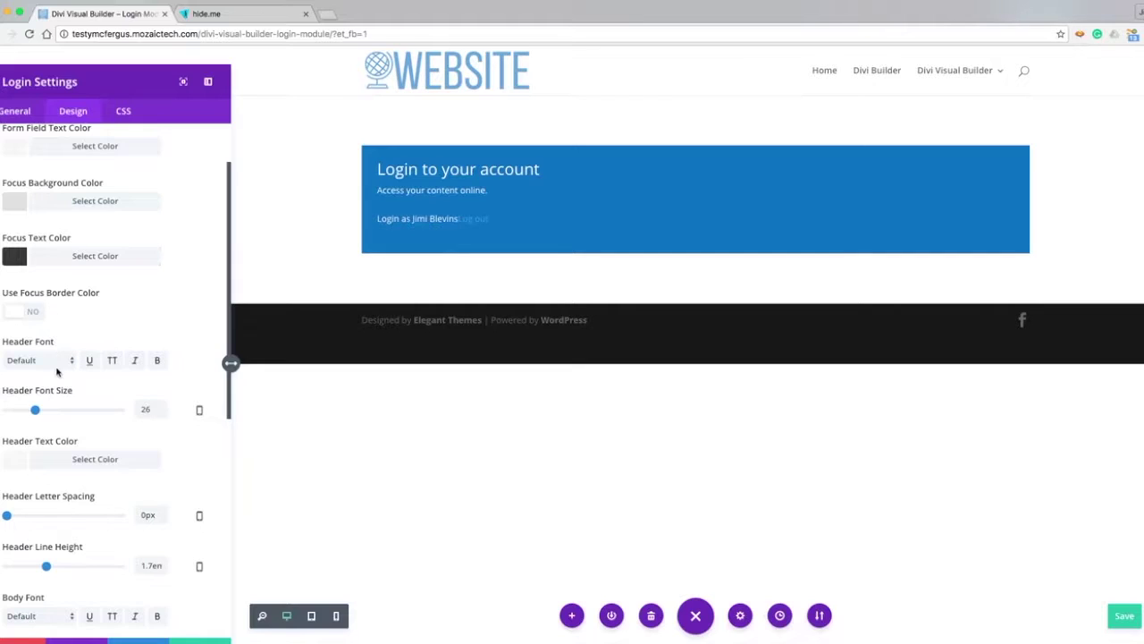
left_click_drag(35, 409, 44, 411)
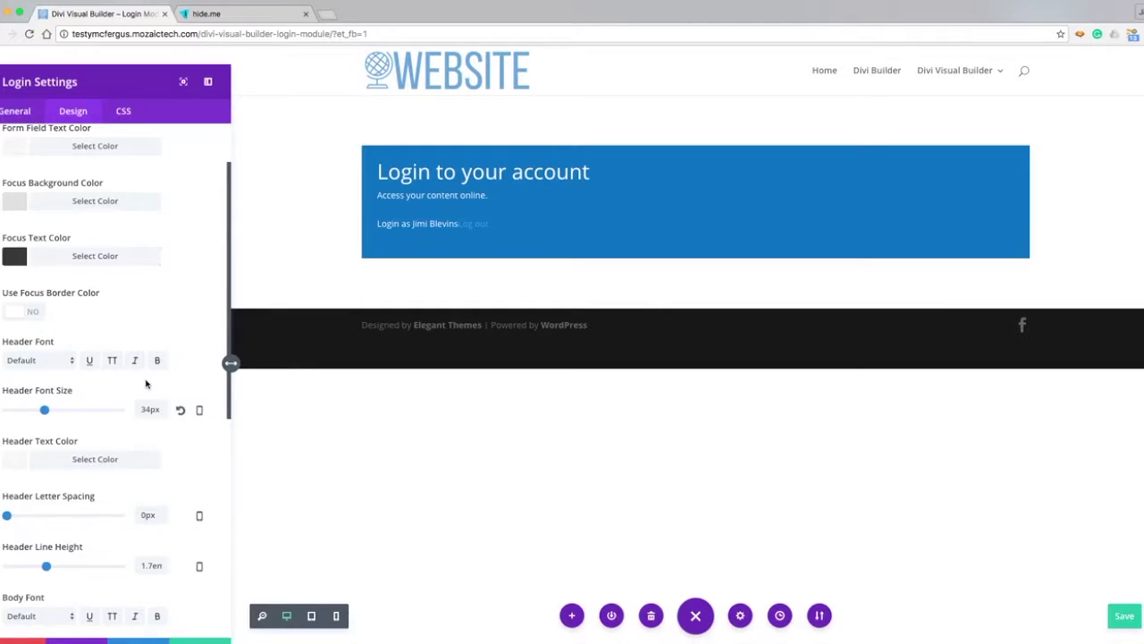
scroll(147, 382, "down", 3)
scroll(147, 382, "down", 3)
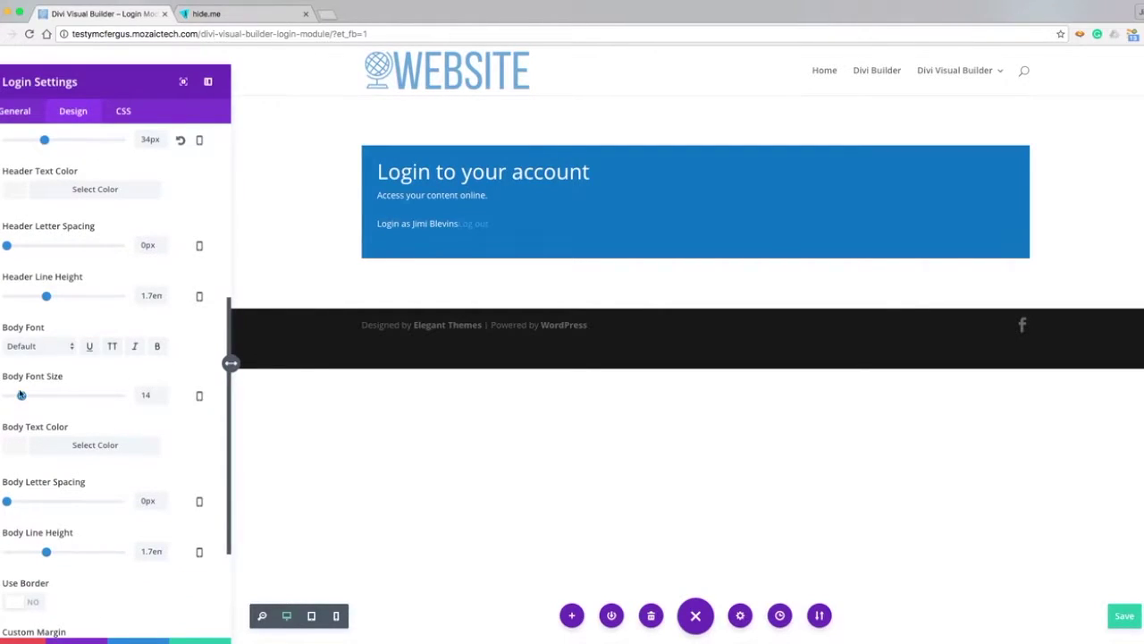
scroll(45, 416, "down", 3)
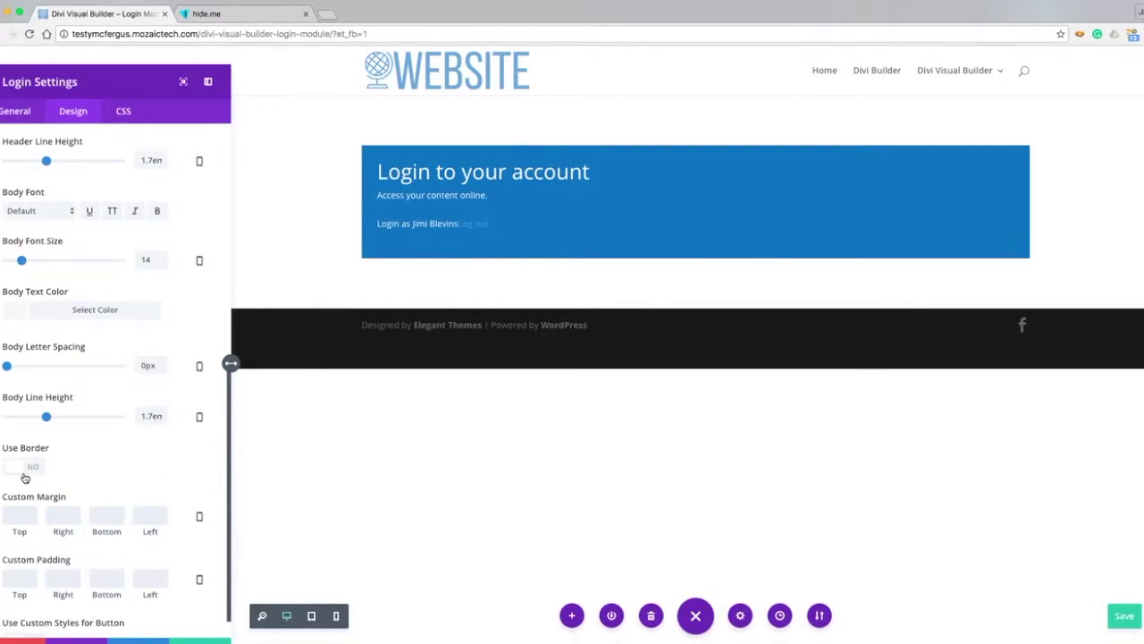
scroll(165, 477, "down", 1)
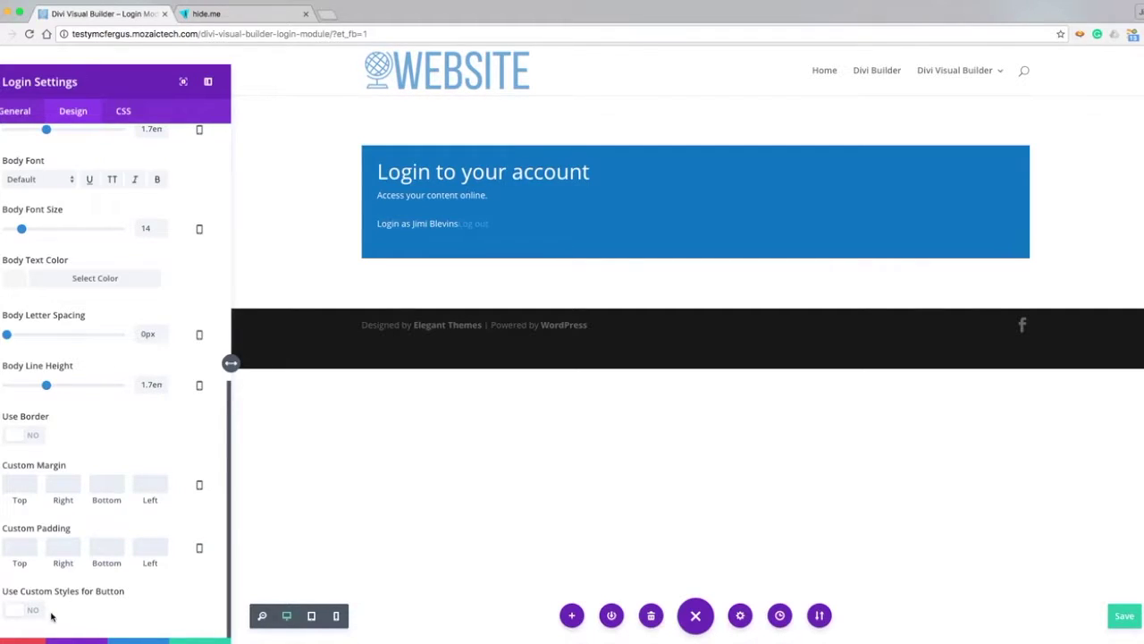
scroll(215, 247, "up", 5)
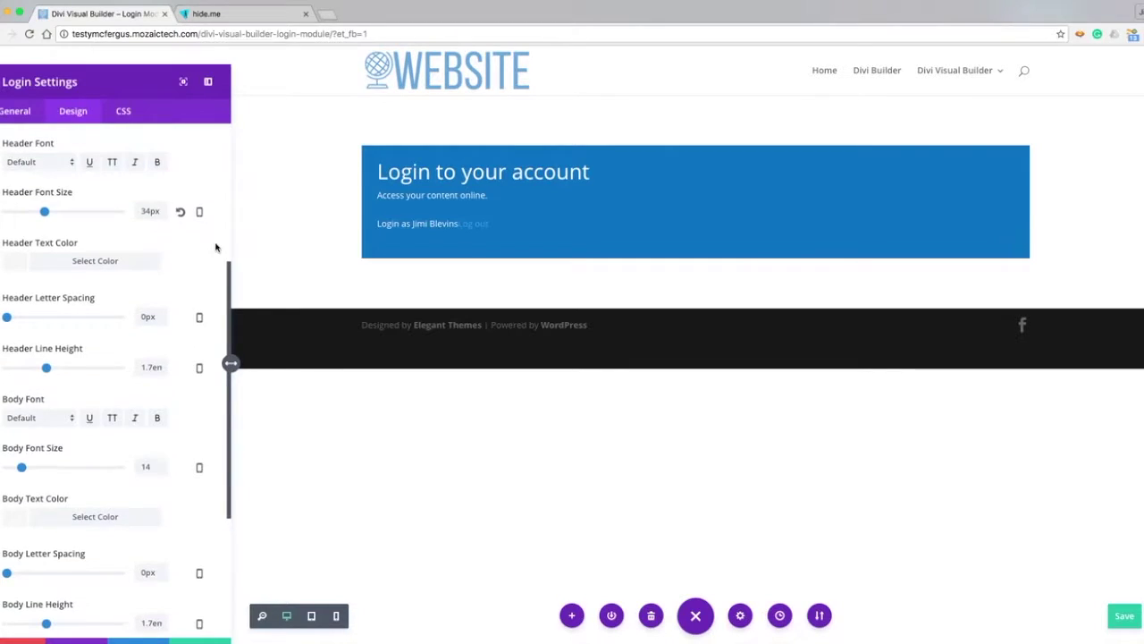
scroll(215, 247, "up", 3)
scroll(215, 246, "down", 6)
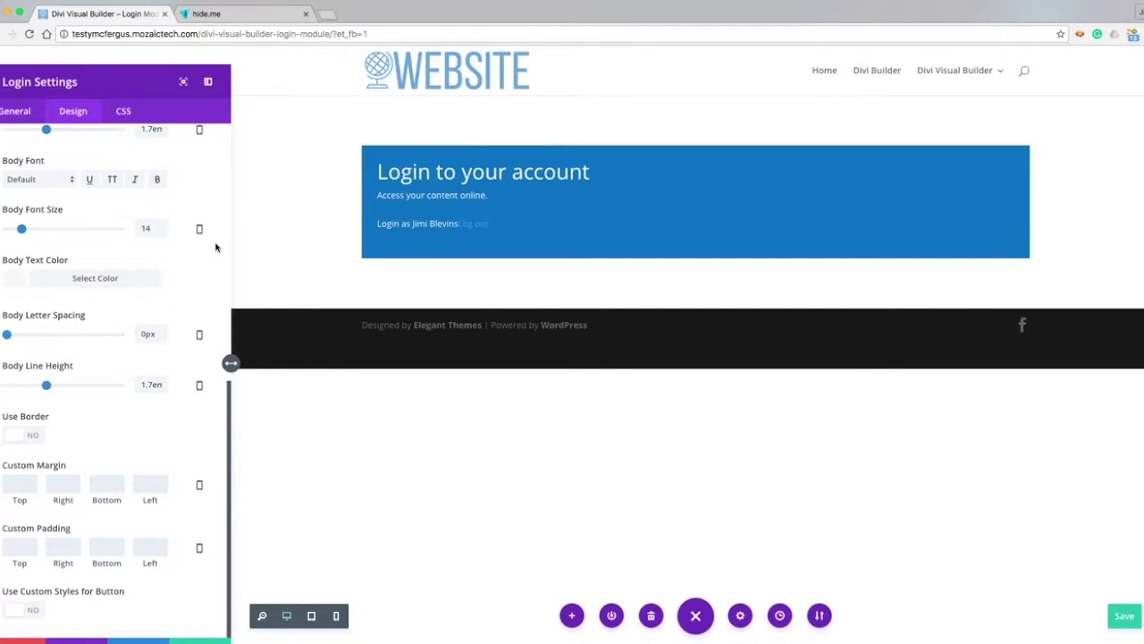
scroll(216, 246, "up", 5)
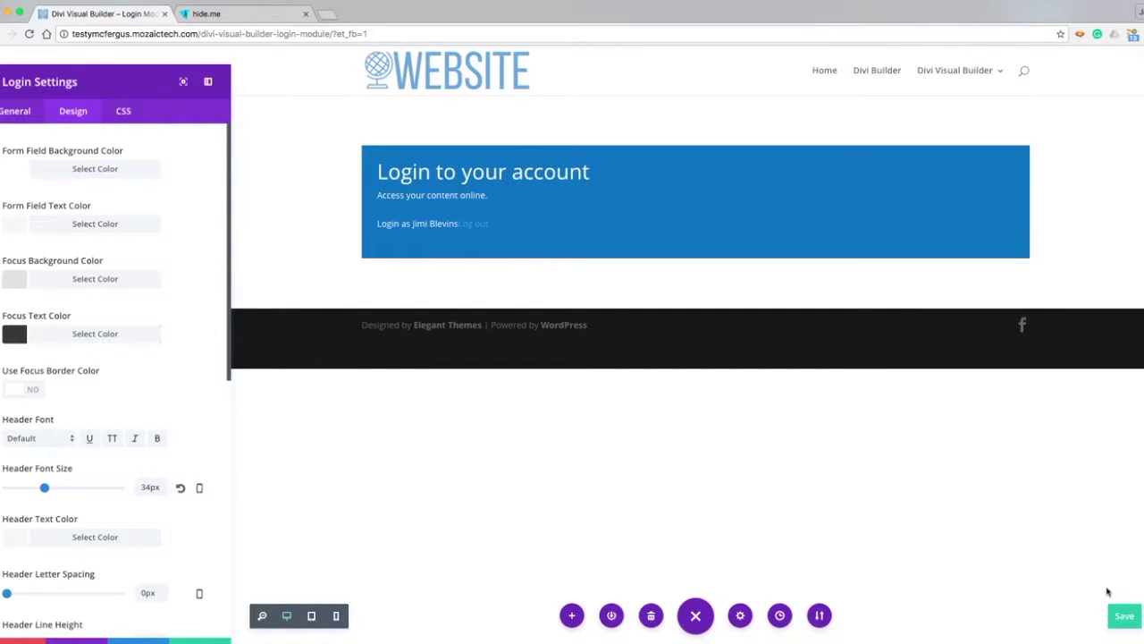
Save the page, copy its URL up to module/, and go to the hide.me proxy tab
left_click(1124, 617)
left_click(285, 38)
left_click(319, 35)
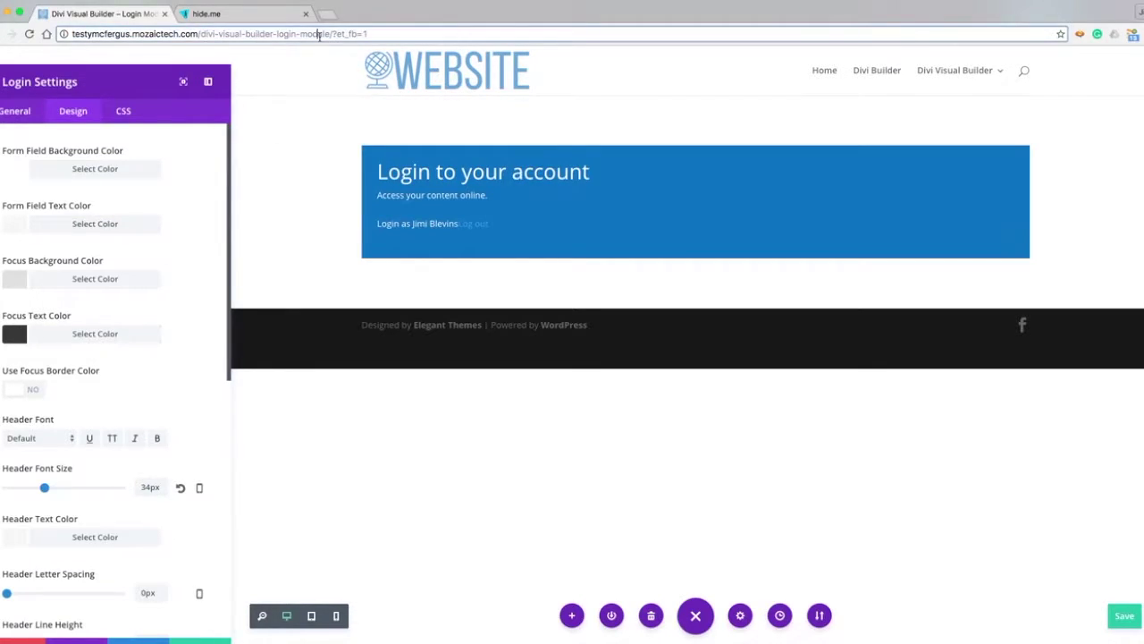
left_click_drag(332, 35, 72, 34)
key("ctrl+c")
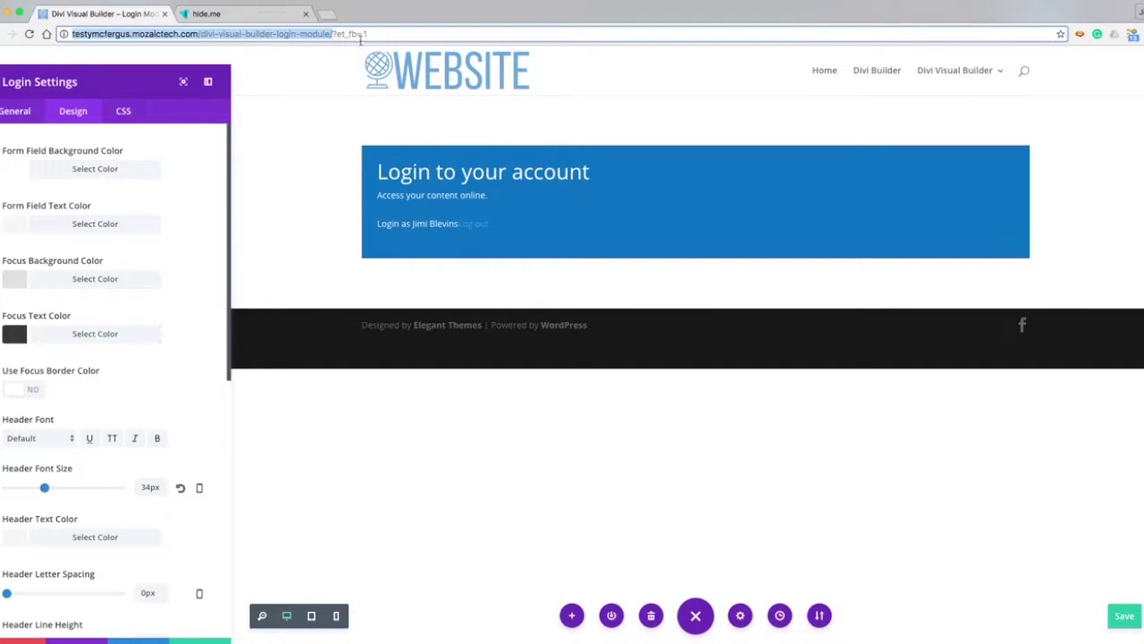
left_click(239, 16)
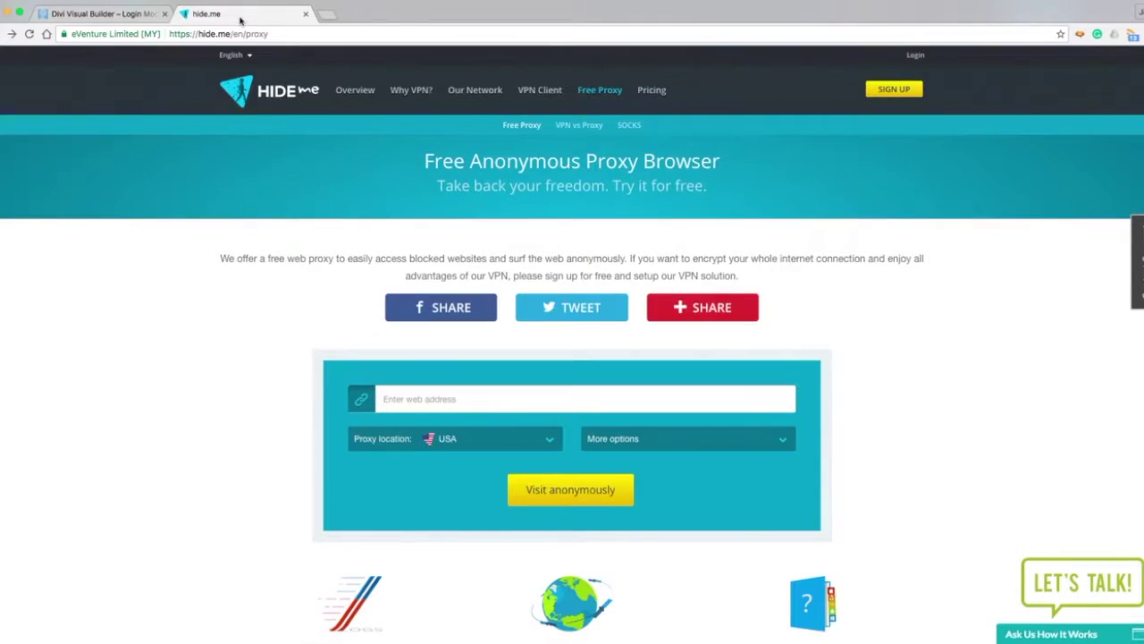
Load the copied login page URL anonymously through the hide.me proxy
left_click(410, 398)
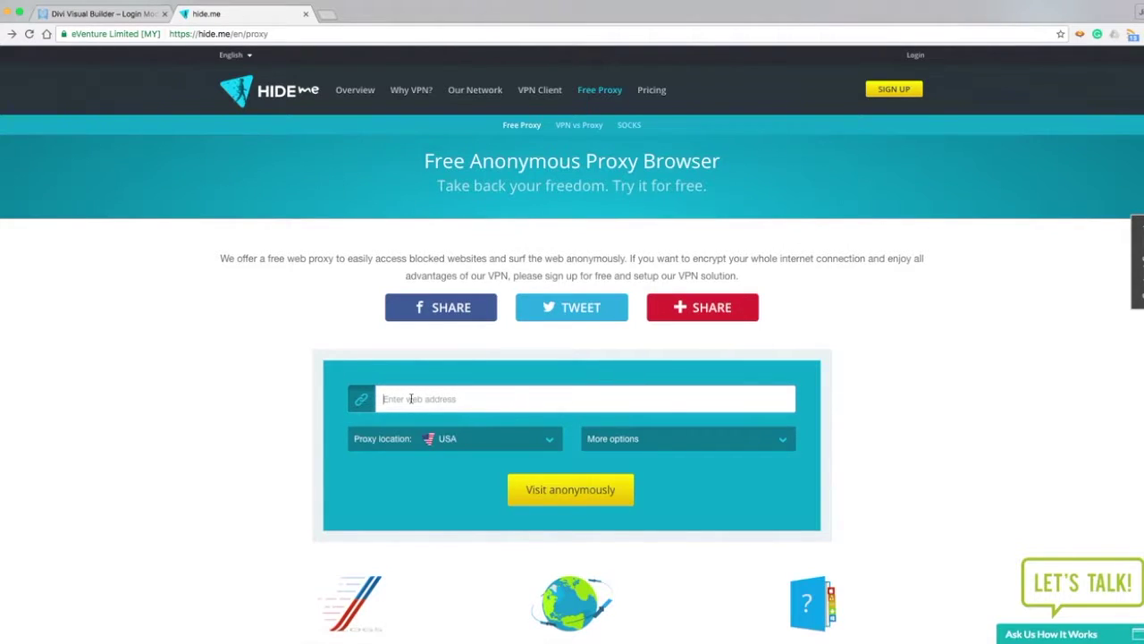
key("ctrl+v")
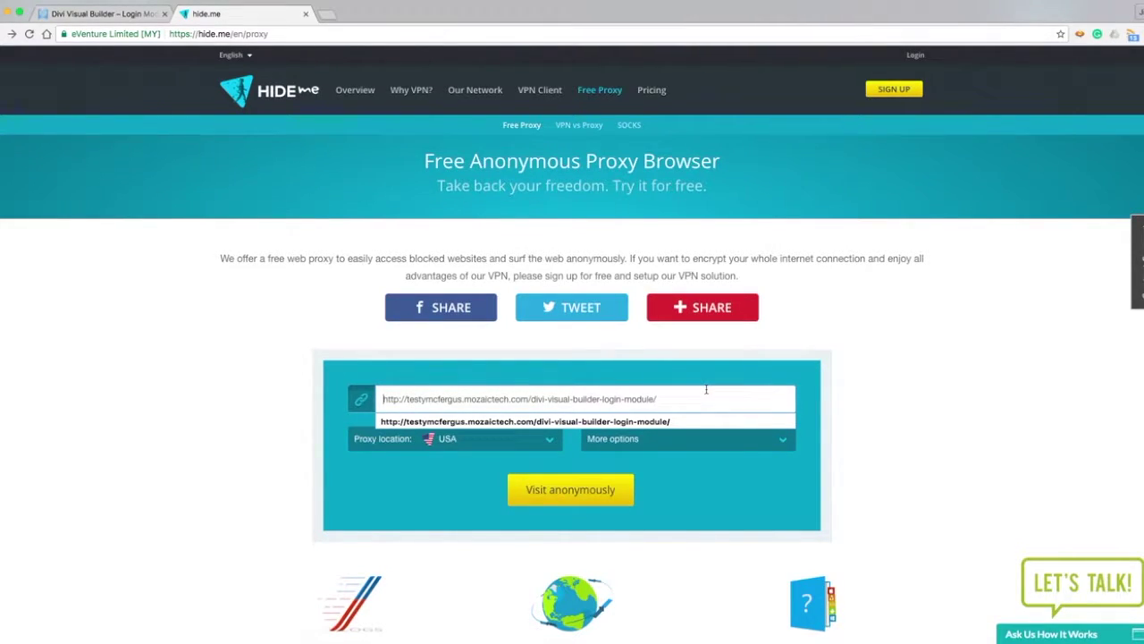
left_click(574, 498)
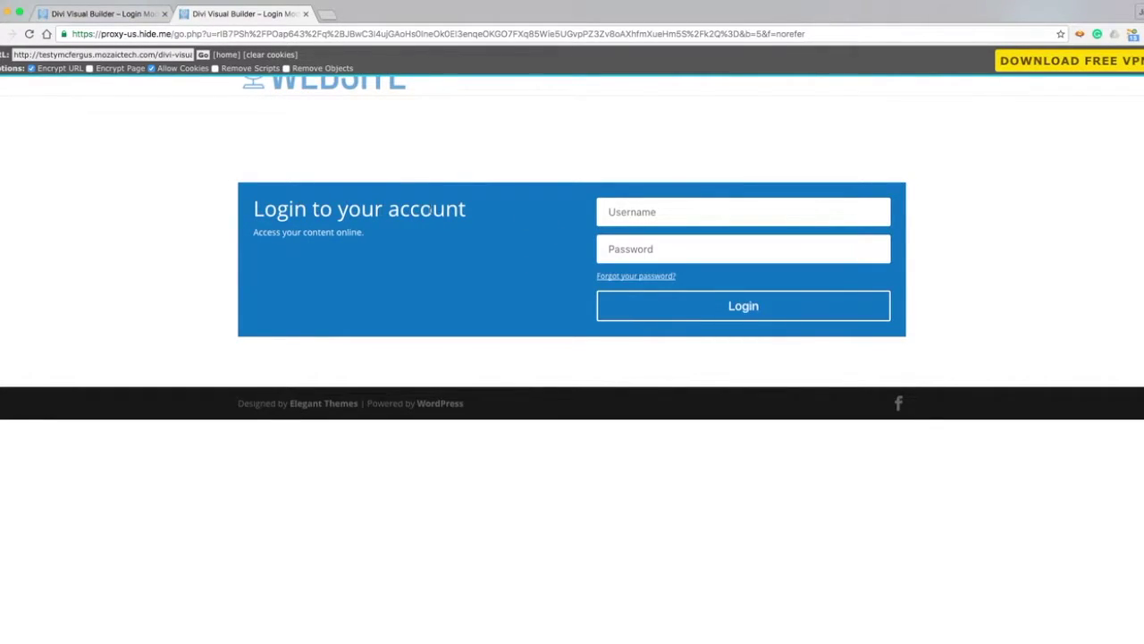
Check the Username and Password fields' #e1e1e1 focus background, then return to the Divi tab
left_click(702, 209)
left_click(702, 249)
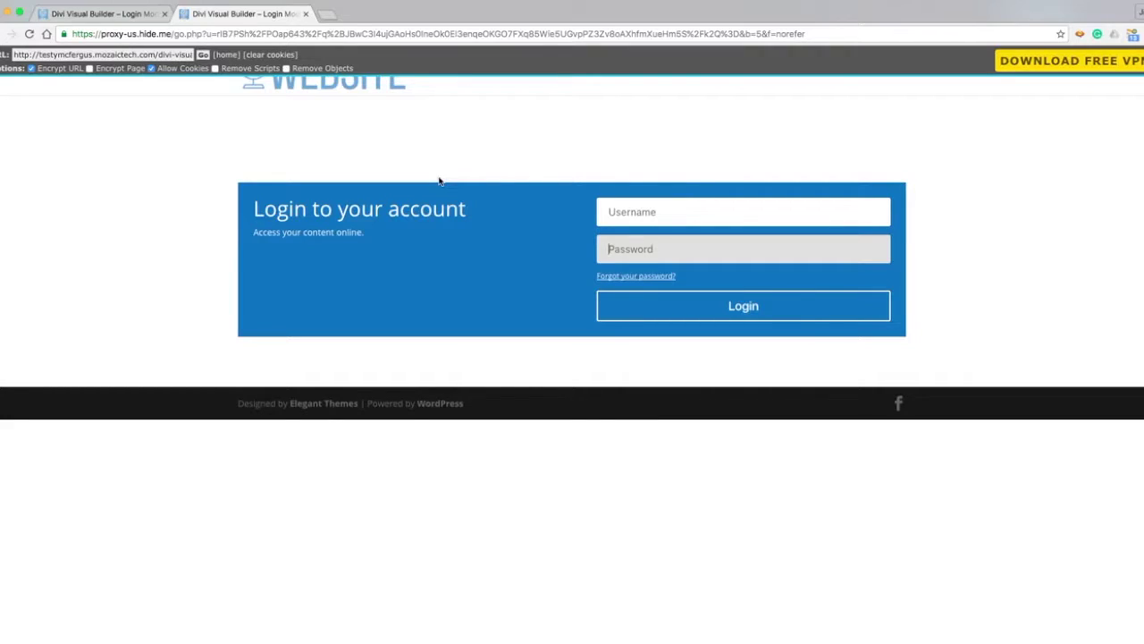
left_click(95, 15)
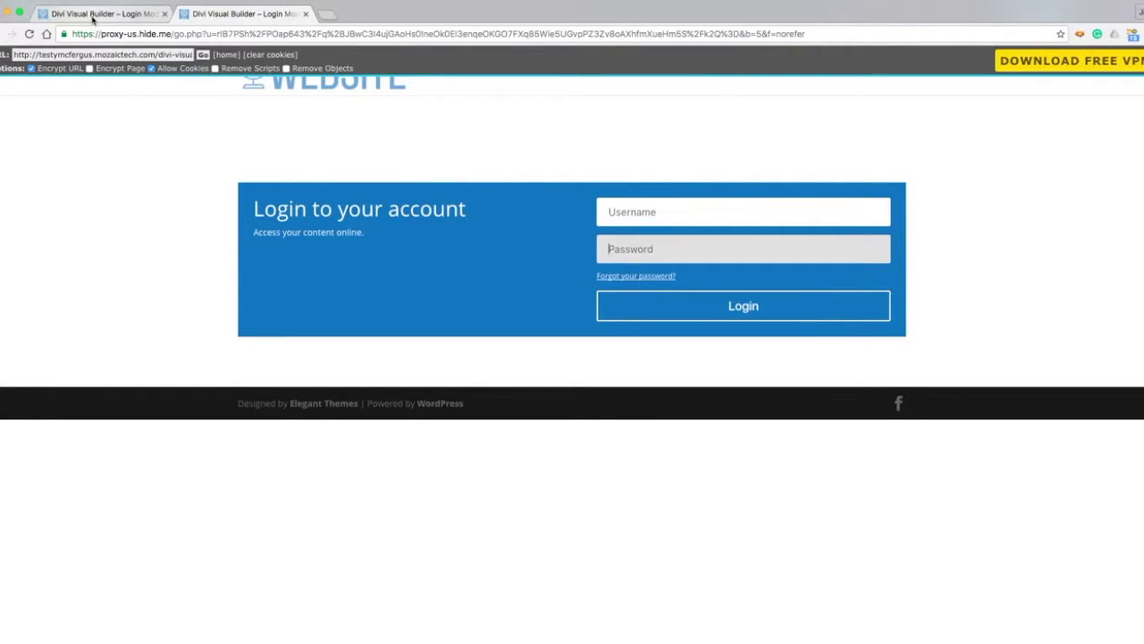